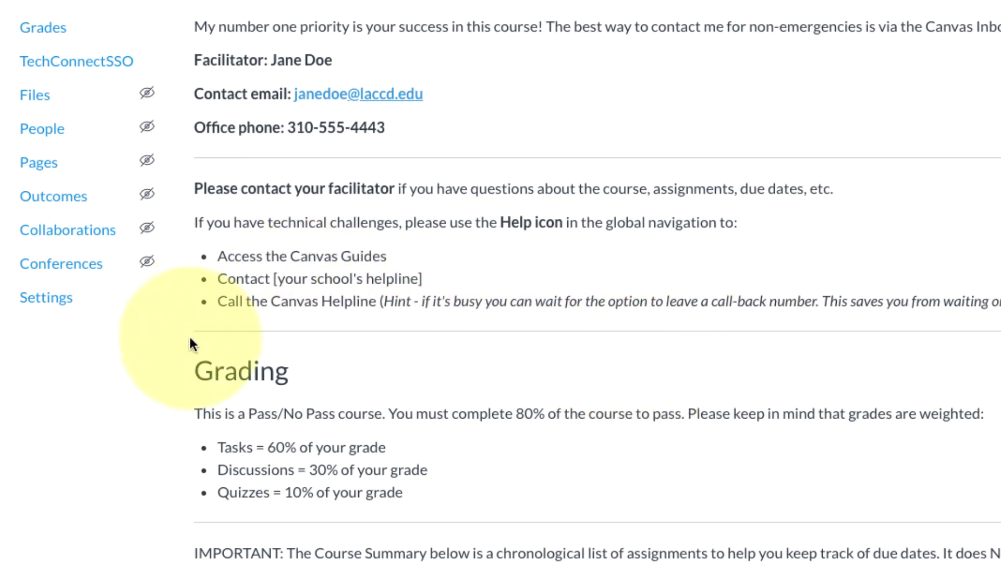
Step: Go to the sandbox course's Settings page to see its Course Details
{"action": "left_click", "coordinate": [38, 303]}
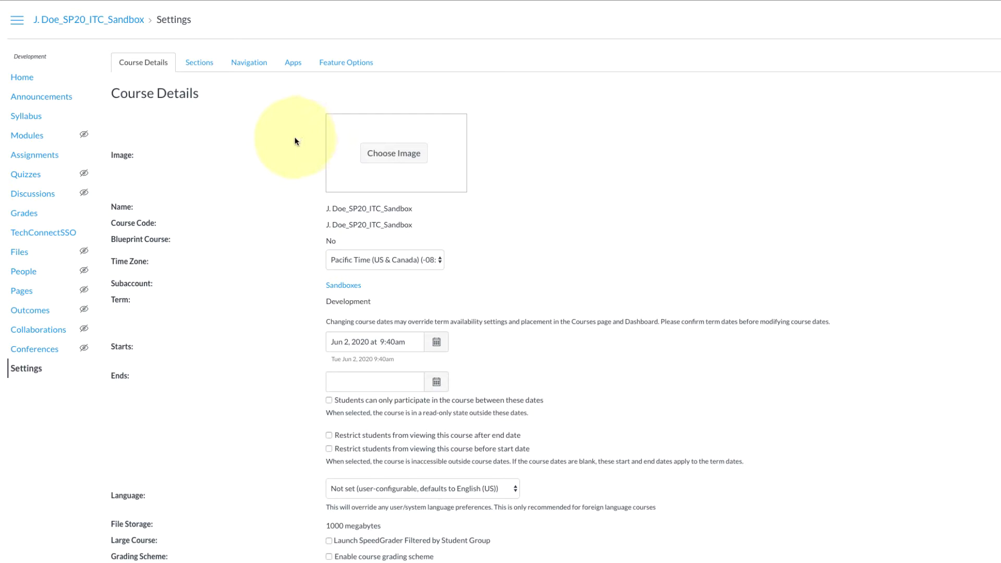
Step: Check 'Enable course grading scheme' under Grading Scheme in the course details
{"action": "scroll", "coordinate": [295, 141], "scroll_direction": "down", "scroll_amount": 1}
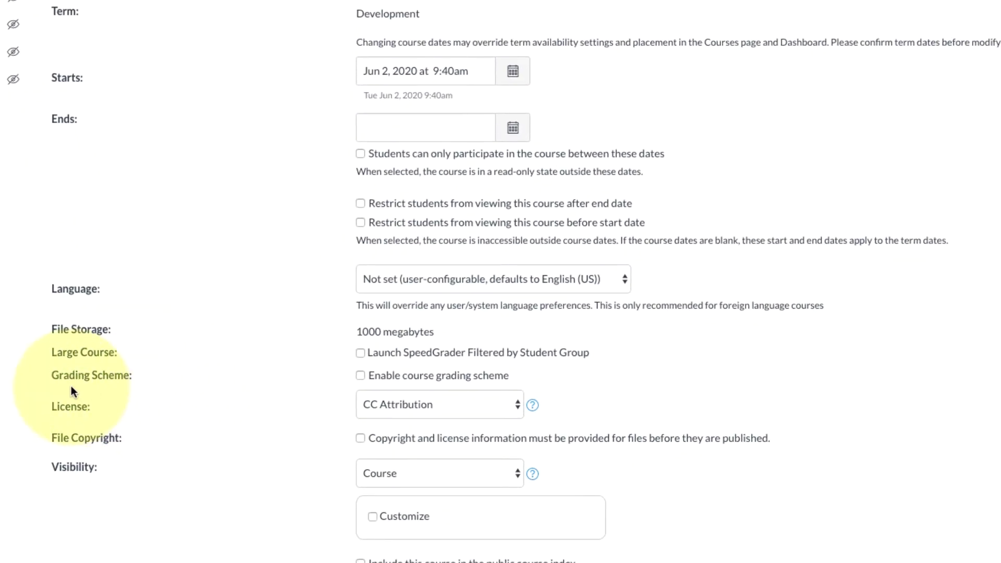
{"action": "left_click", "coordinate": [361, 377]}
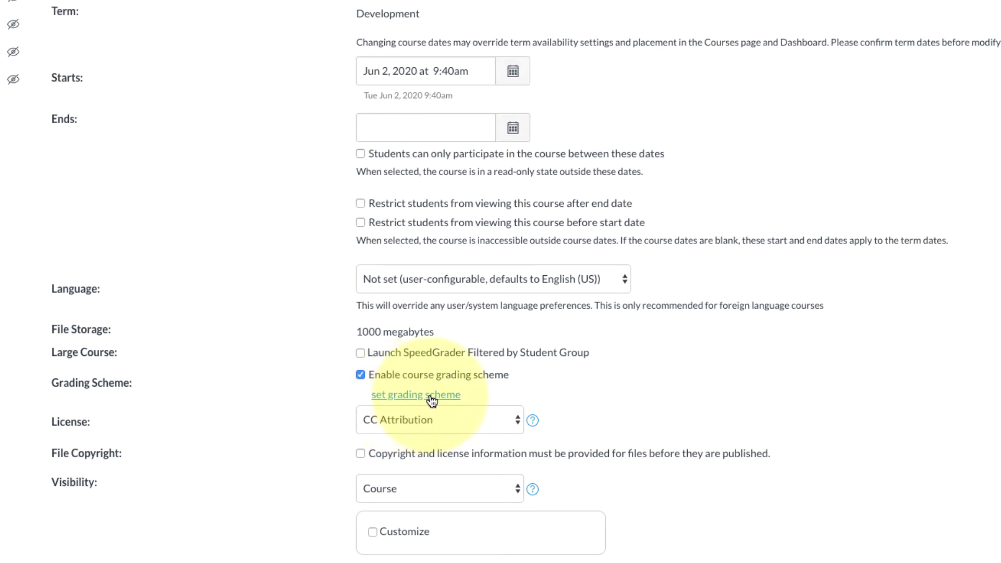
Step: Open the Default Grading Scheme in edit mode with its A–F cutoffs
{"action": "left_click", "coordinate": [430, 398]}
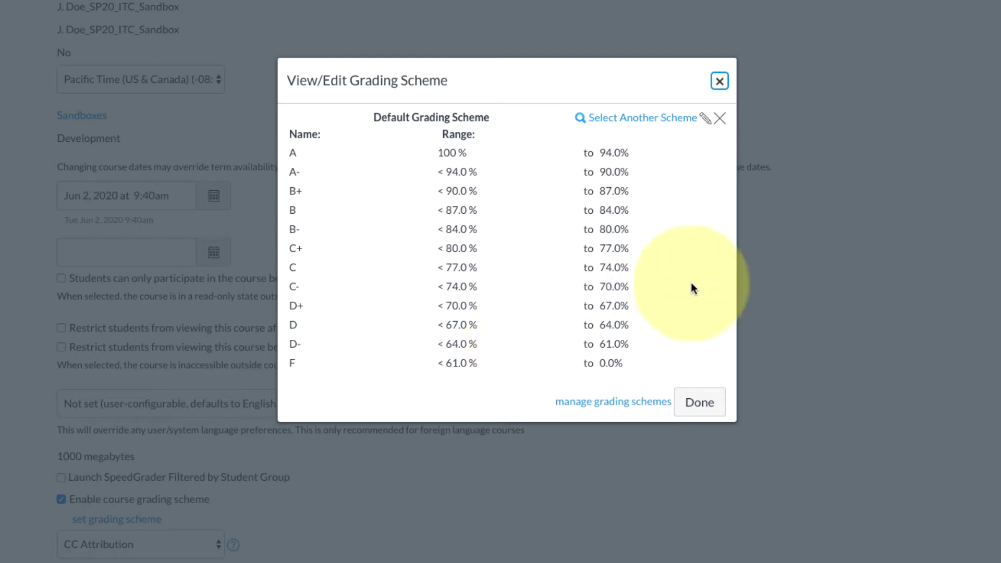
{"action": "left_click", "coordinate": [705, 119]}
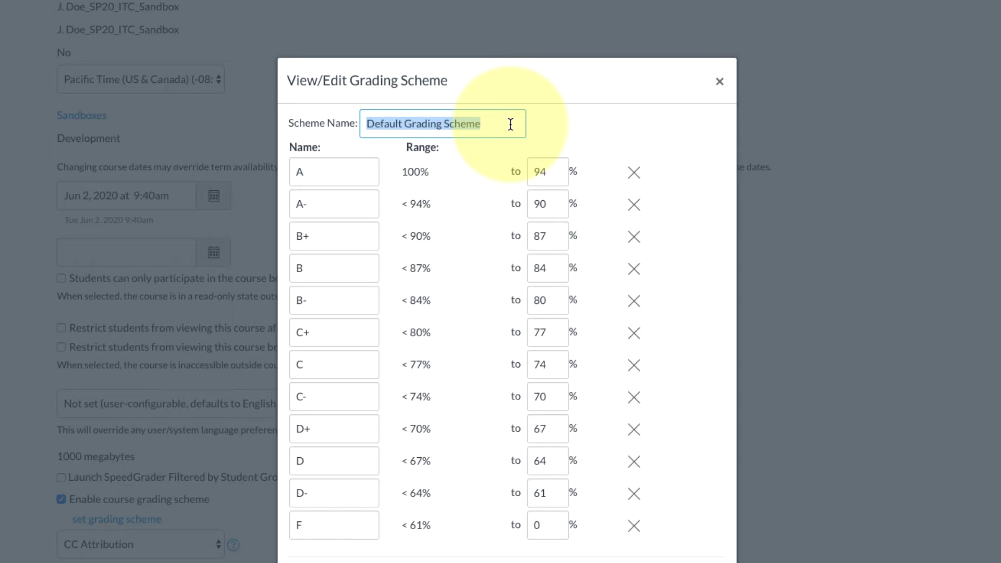
Step: Rename the scheme to 'English 101 Grades'
{"action": "type", "text": "English 101 Grades"}
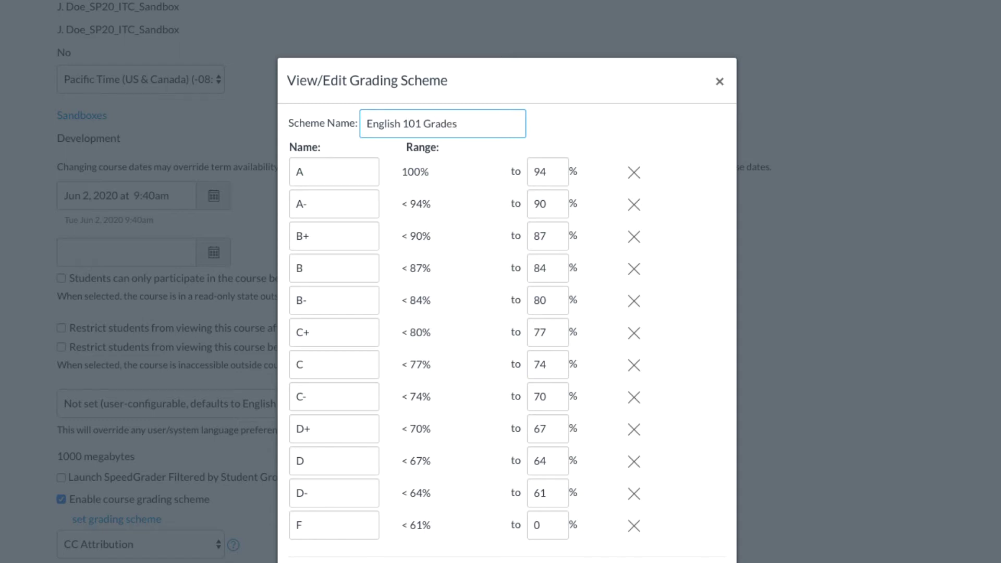
{"action": "mouse_move", "coordinate": [683, 220]}
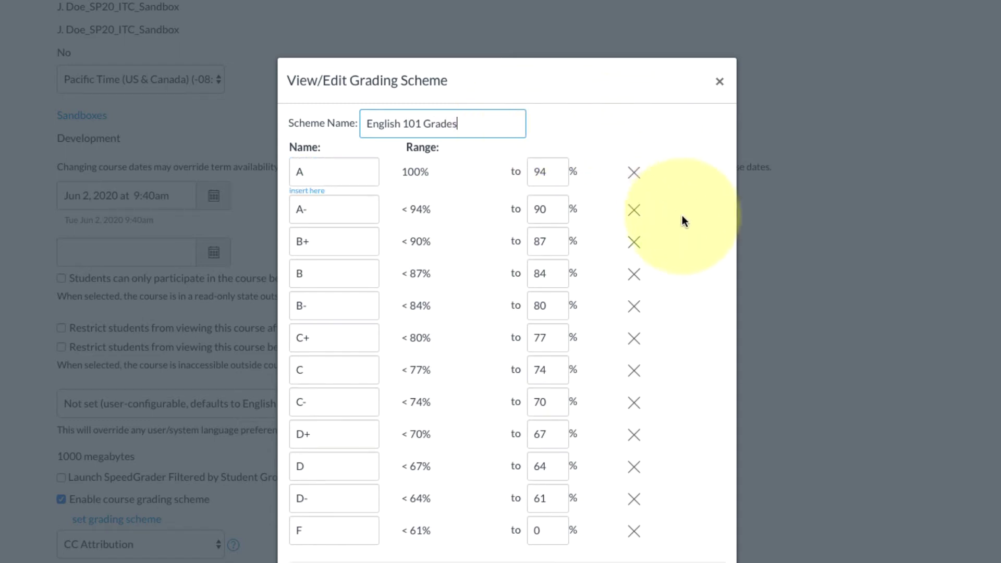
Step: Delete the A-, B+, B-, C+, C-, D+ and D- rows, leaving A, B, C, D, F
{"action": "left_click", "coordinate": [635, 208]}
{"action": "left_click", "coordinate": [635, 206]}
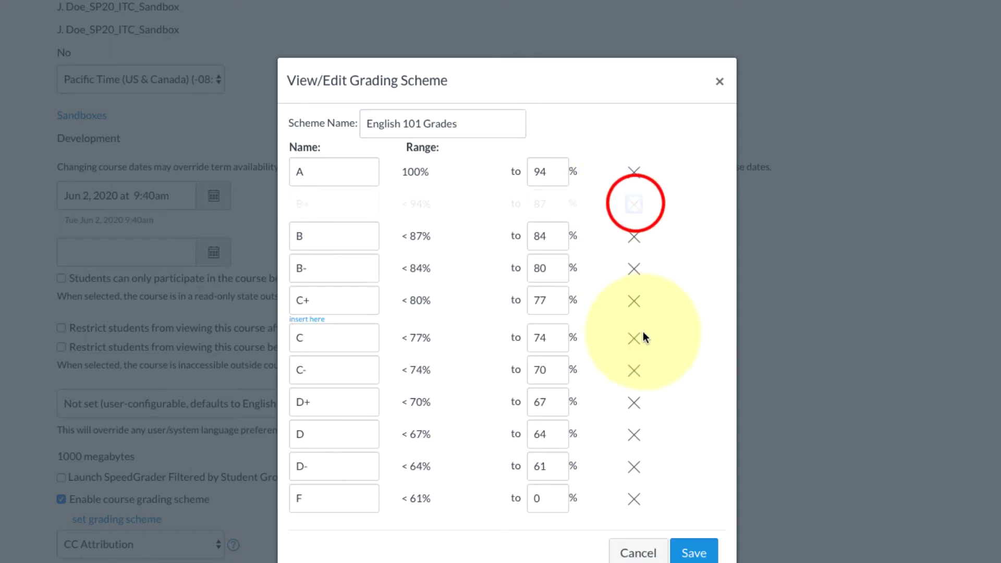
{"action": "left_click", "coordinate": [634, 238]}
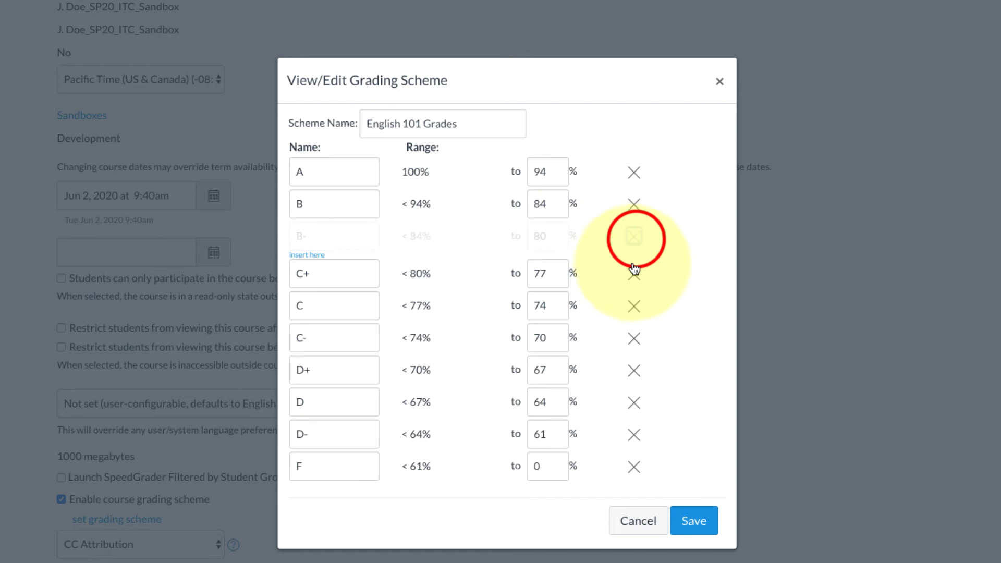
{"action": "left_click", "coordinate": [634, 237]}
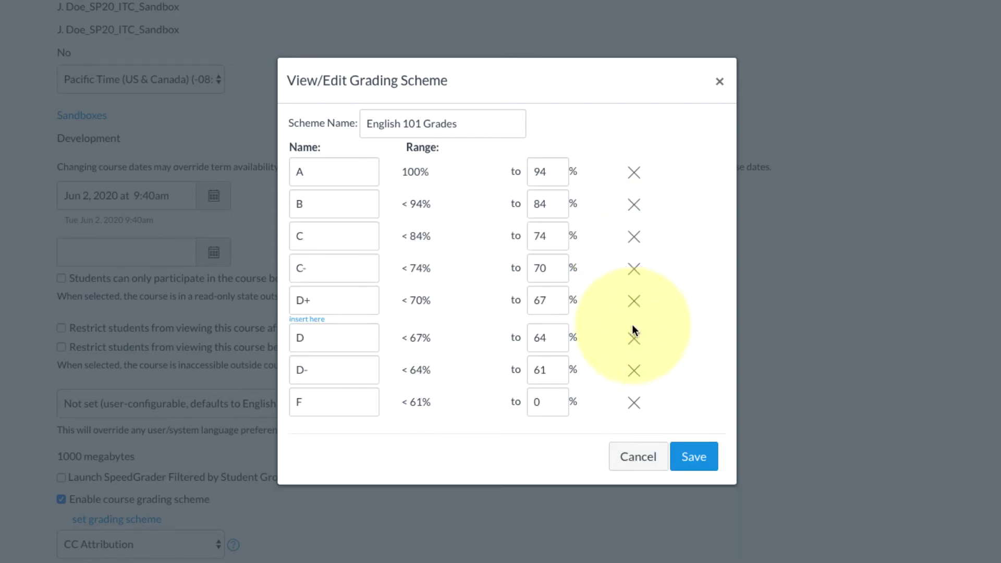
{"action": "left_click", "coordinate": [635, 268]}
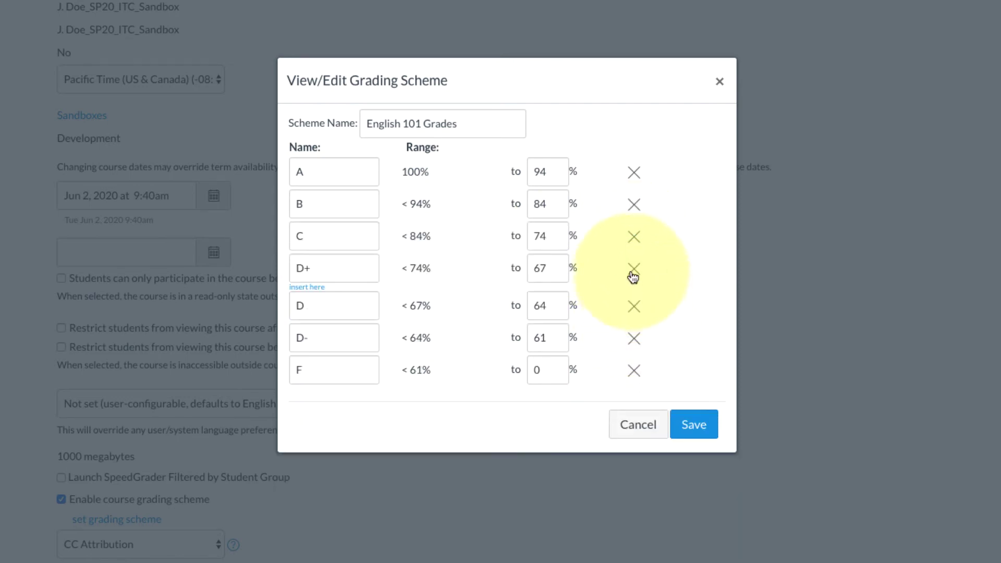
{"action": "left_click", "coordinate": [633, 276]}
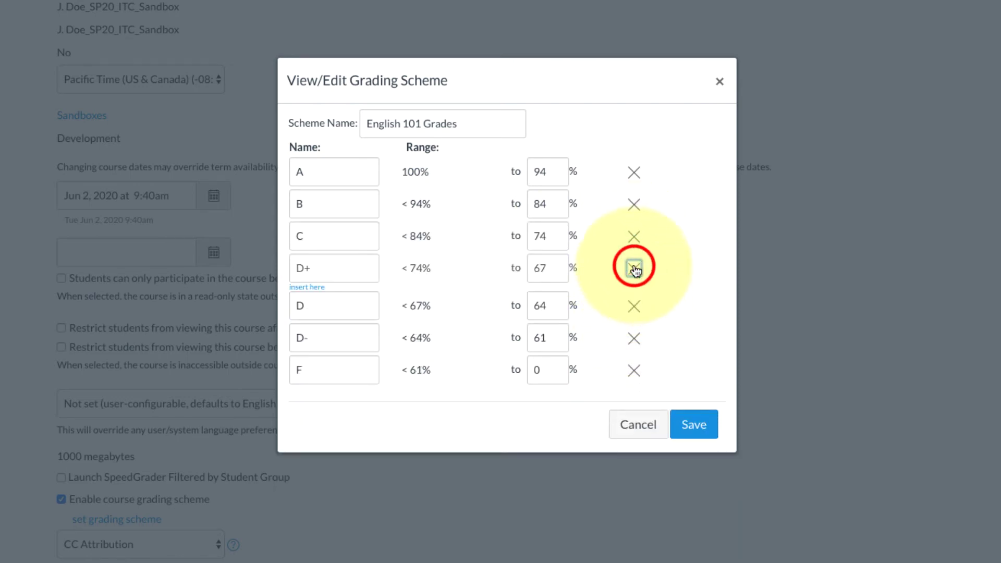
{"action": "left_click", "coordinate": [633, 302]}
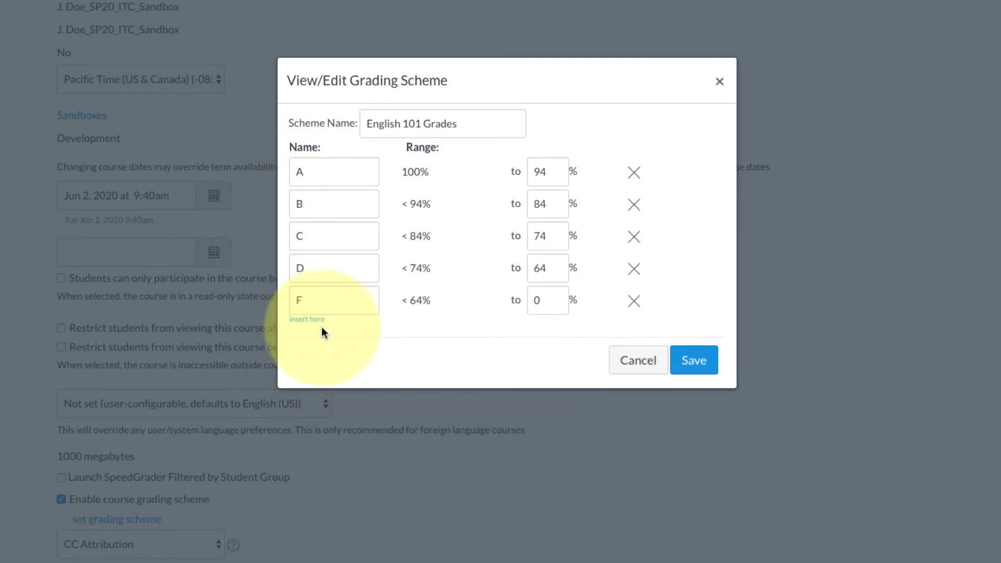
{"action": "left_click", "coordinate": [311, 173]}
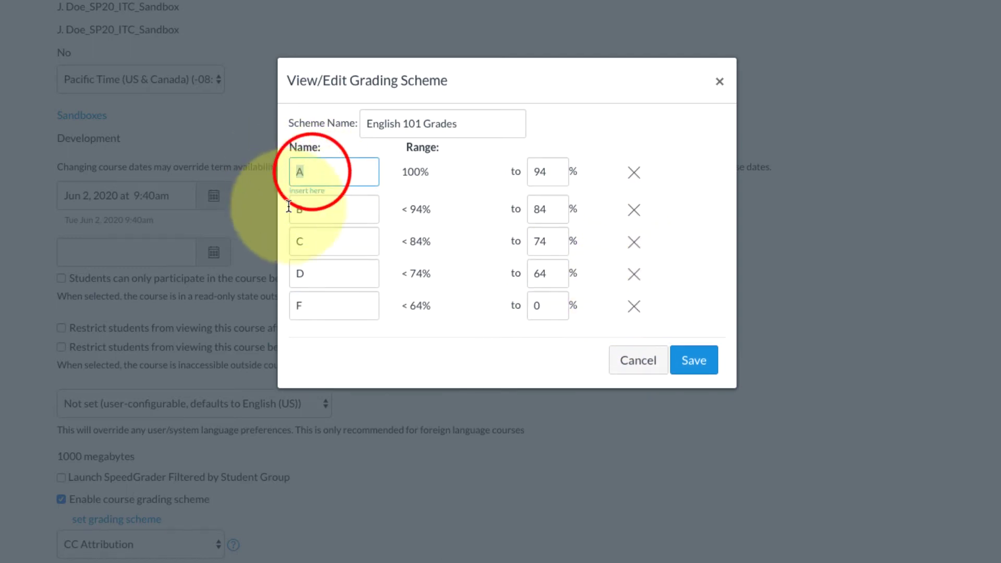
{"action": "left_click", "coordinate": [317, 204]}
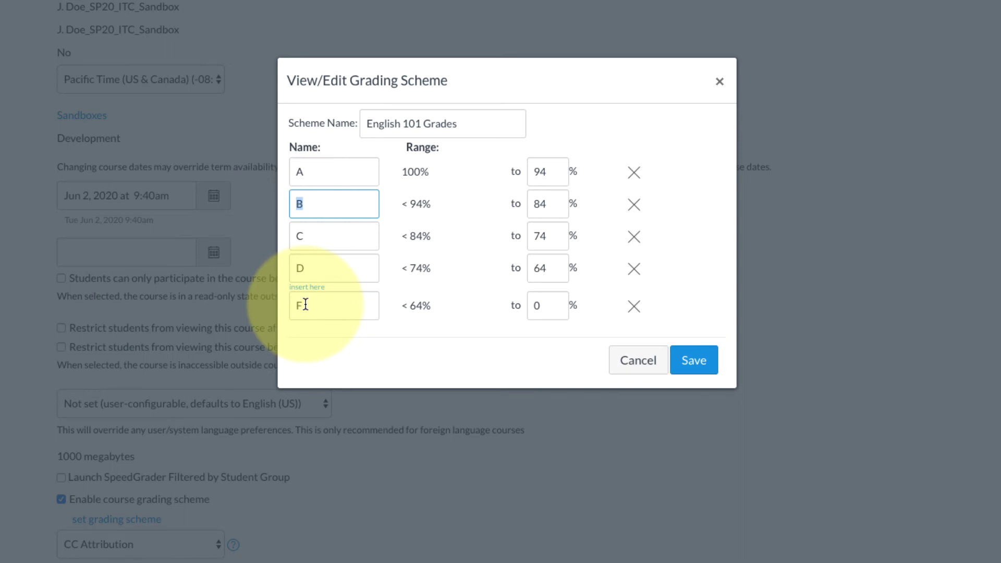
Step: Change the A, B, C and D lower limits to 90, 80, 70 and 60
{"action": "left_click", "coordinate": [694, 165]}
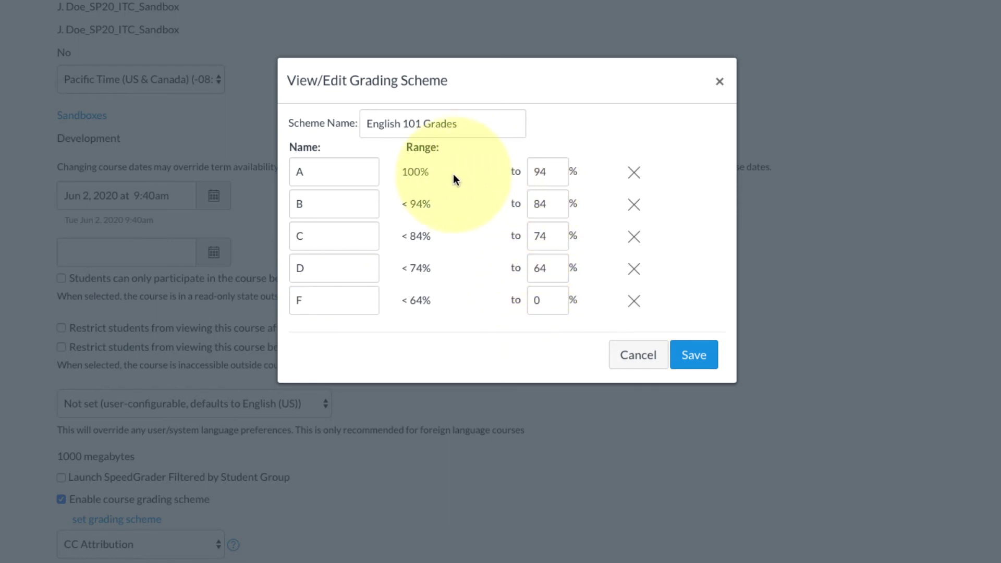
{"action": "double_click", "coordinate": [550, 171]}
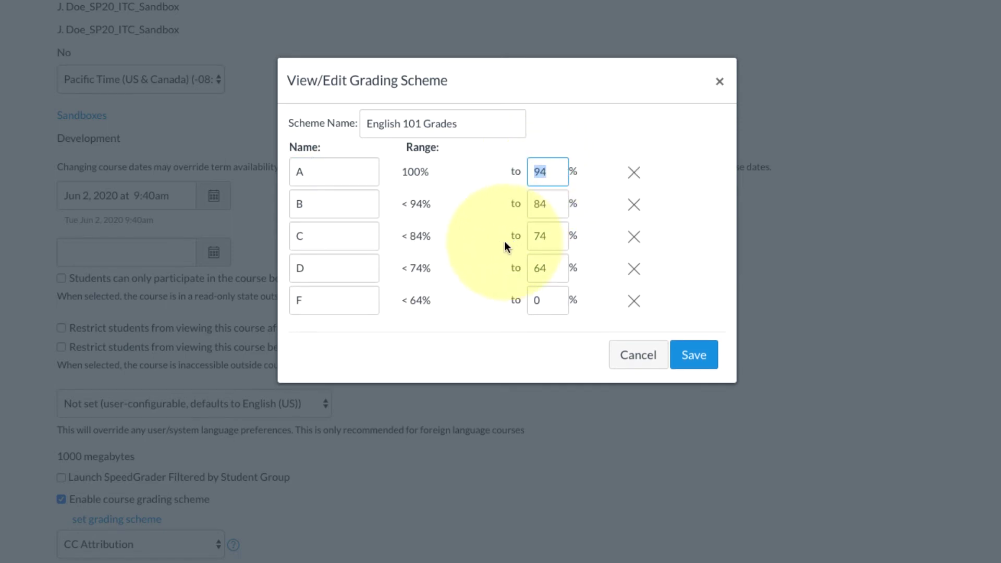
{"action": "type", "text": "9"}
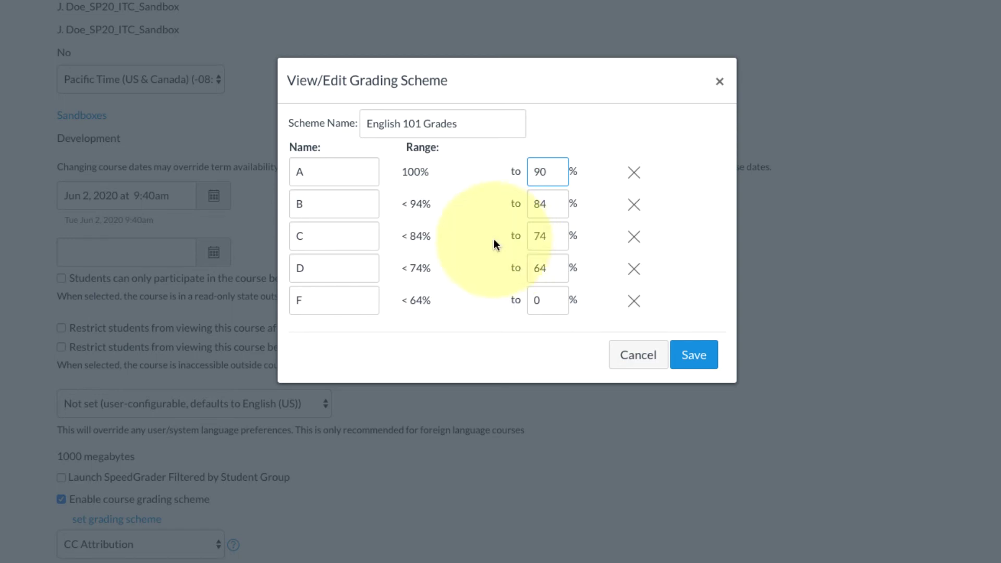
{"action": "double_click", "coordinate": [548, 208]}
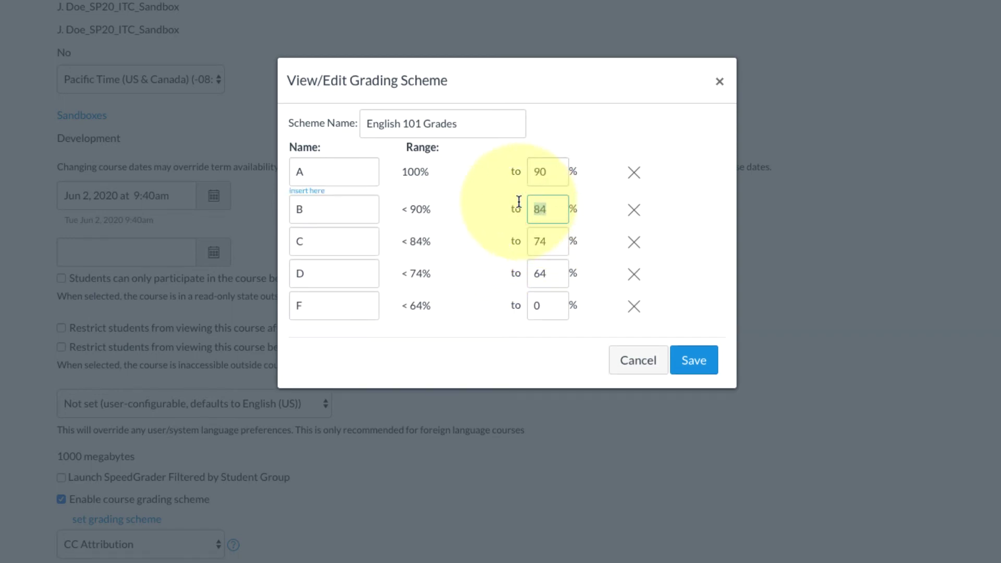
{"action": "type", "text": "8"}
{"action": "double_click", "coordinate": [551, 238]}
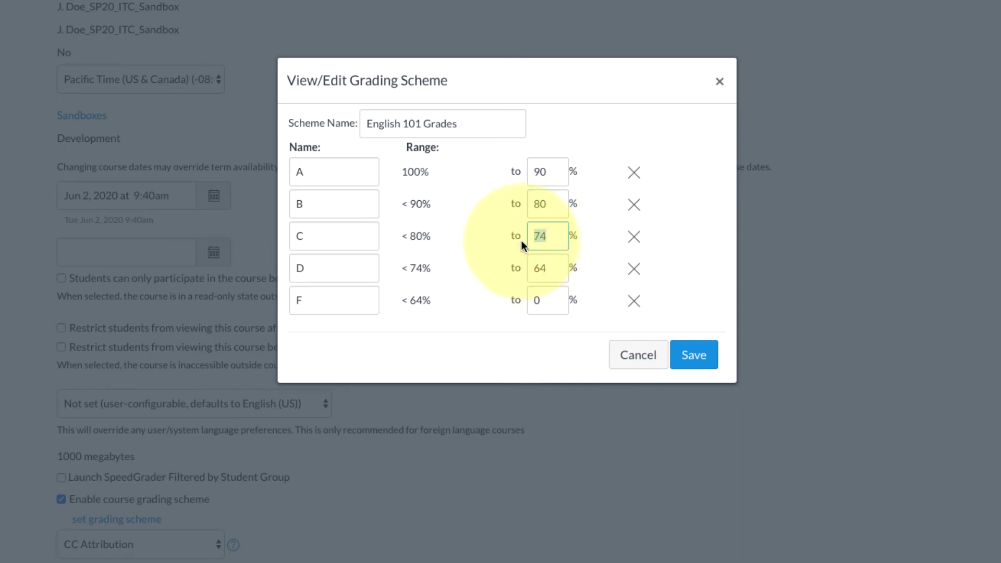
{"action": "type", "text": "7"}
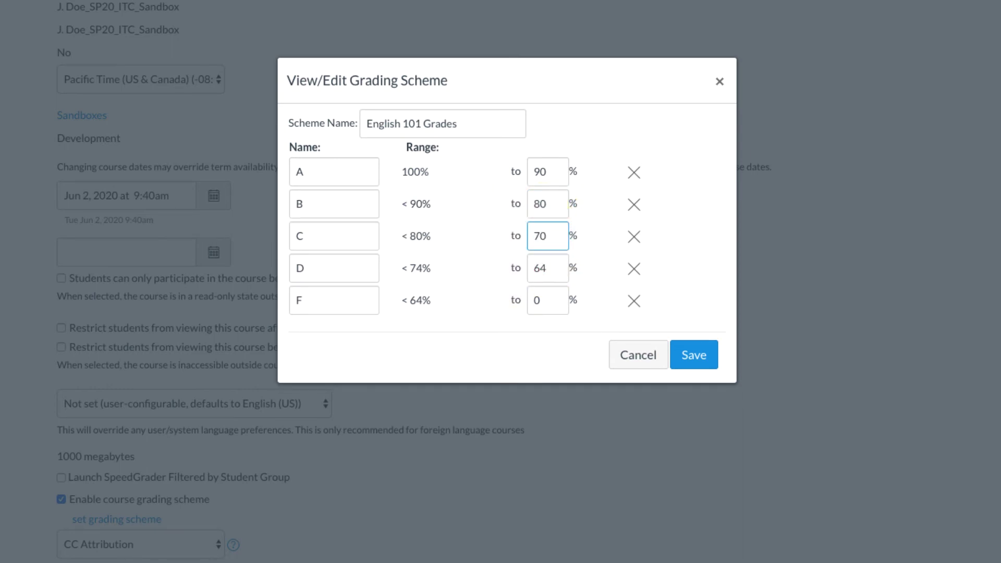
{"action": "double_click", "coordinate": [543, 272]}
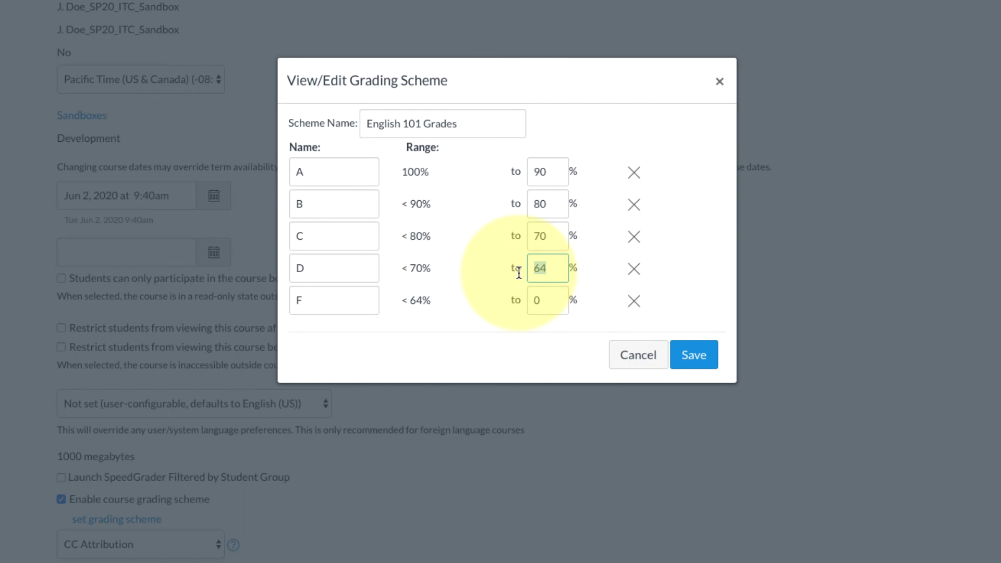
{"action": "type", "text": "6"}
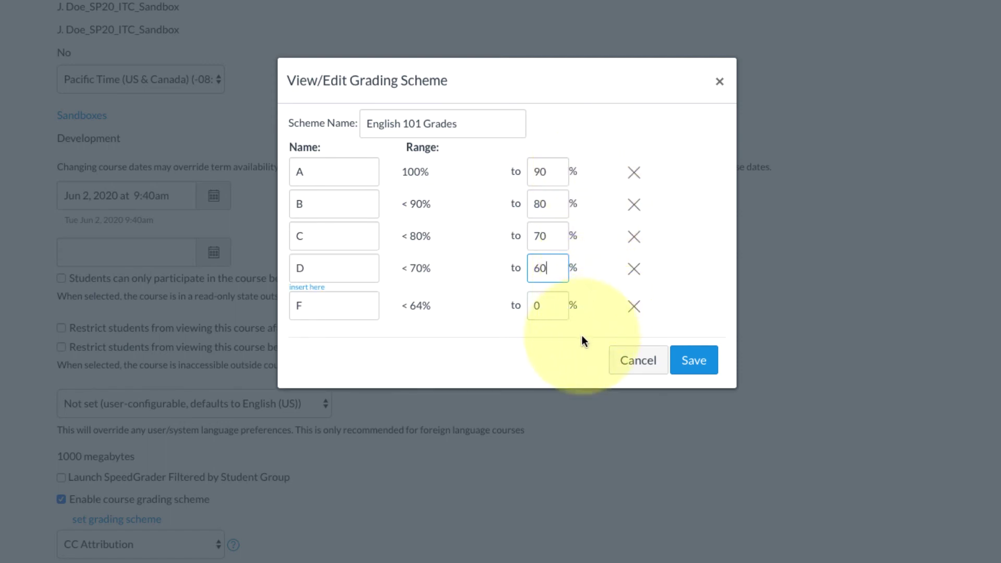
Step: Save the English 101 Grades scheme and go to the course gradebook
{"action": "left_click", "coordinate": [698, 362]}
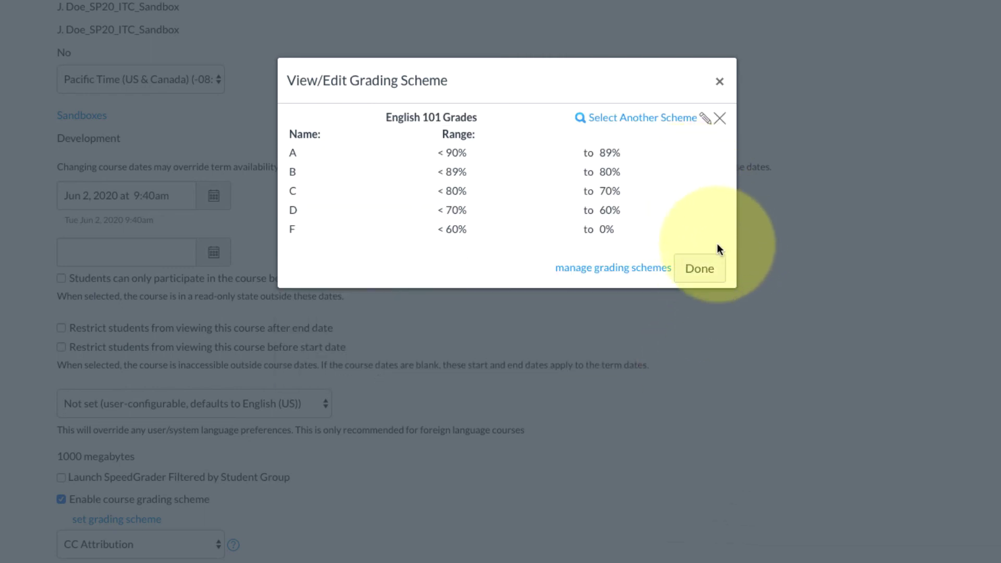
{"action": "left_click", "coordinate": [699, 268]}
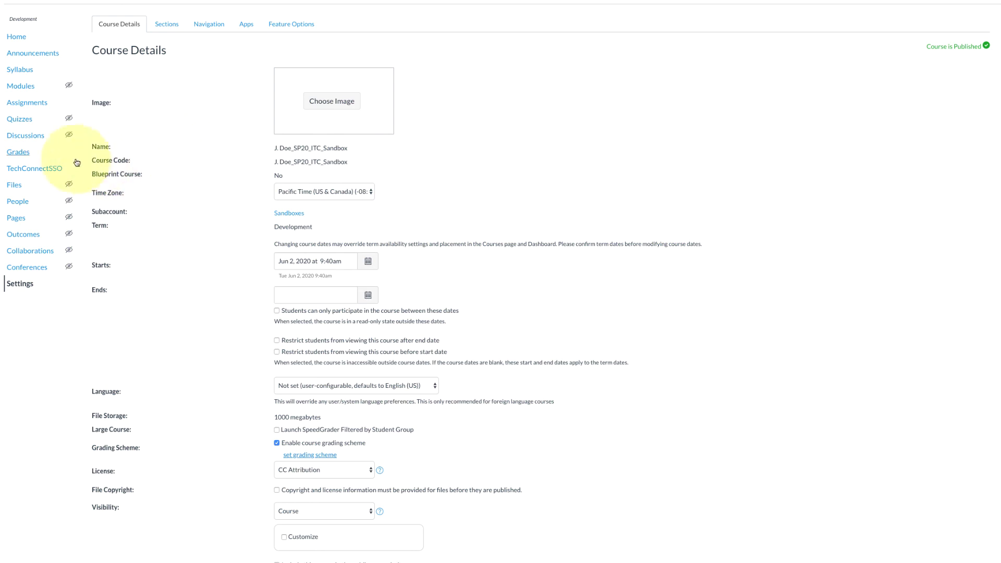
{"action": "left_click", "coordinate": [25, 155]}
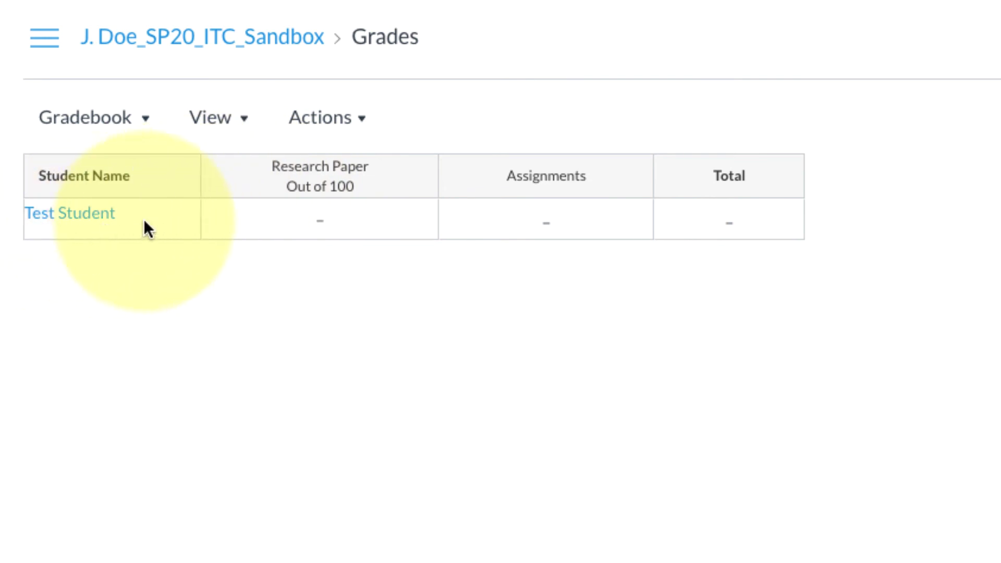
Step: Enter a Research Paper score of 78 for Test Student in the gradebook
{"action": "left_click", "coordinate": [312, 226]}
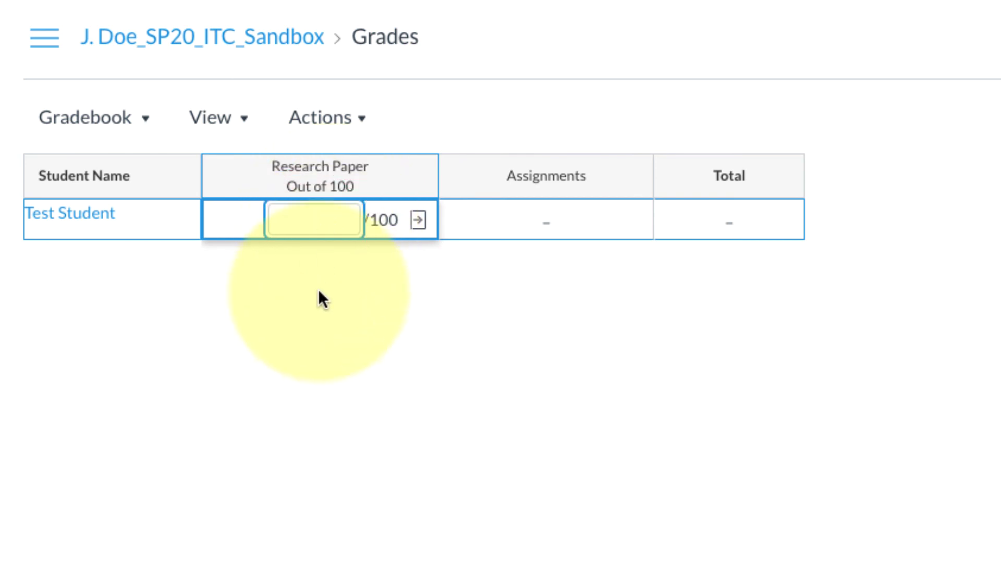
{"action": "type", "text": "78"}
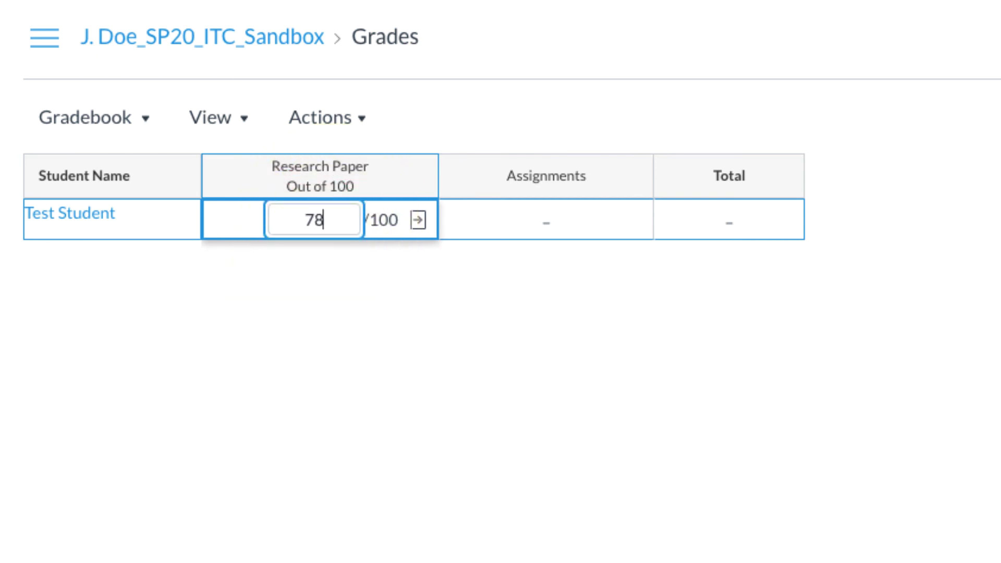
{"action": "key", "text": "Tab"}
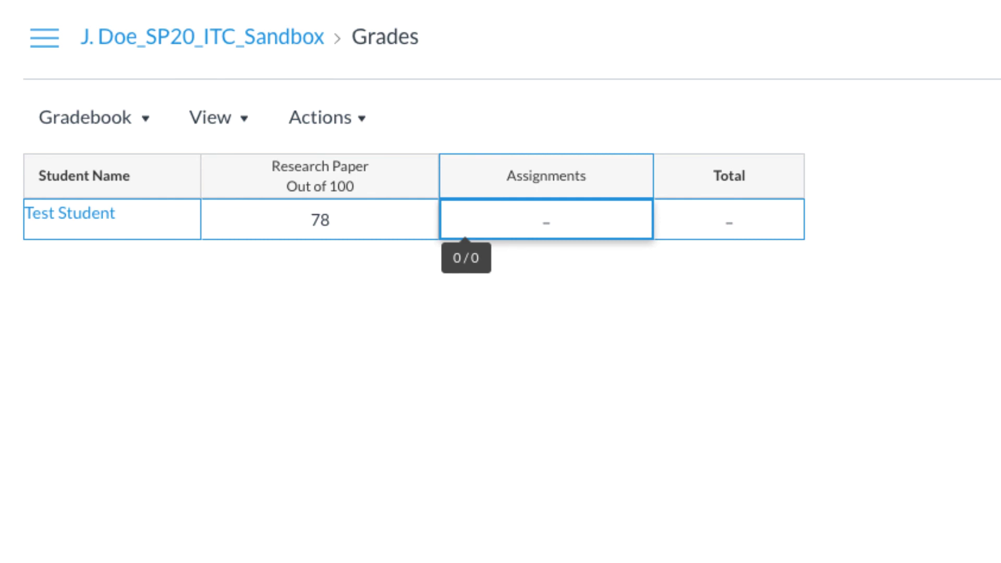